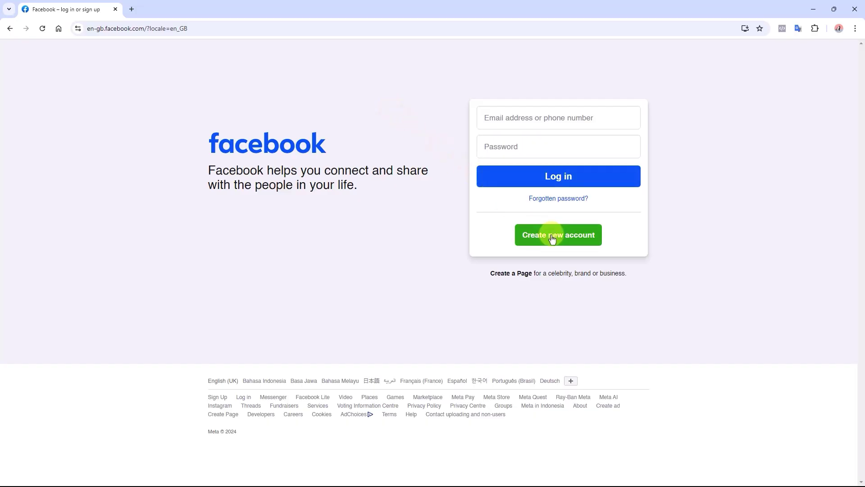
- Open the Create new account form and begin typing a name into it
click(552, 238)
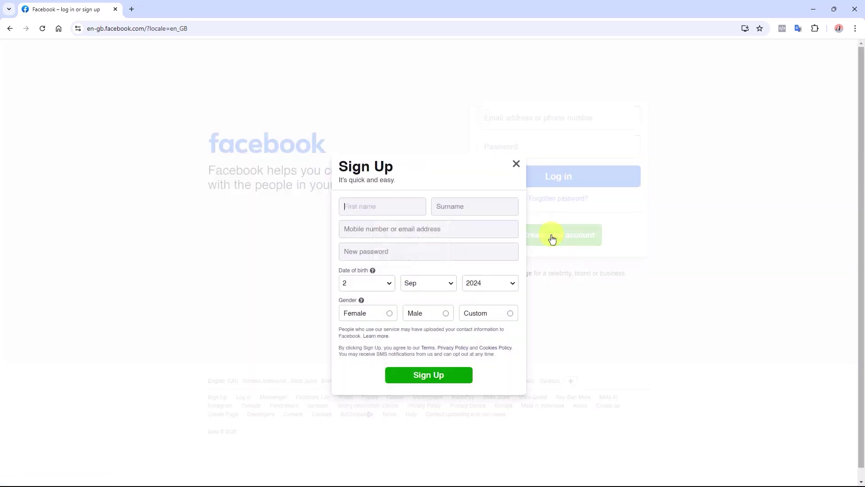
text(JohWa+)
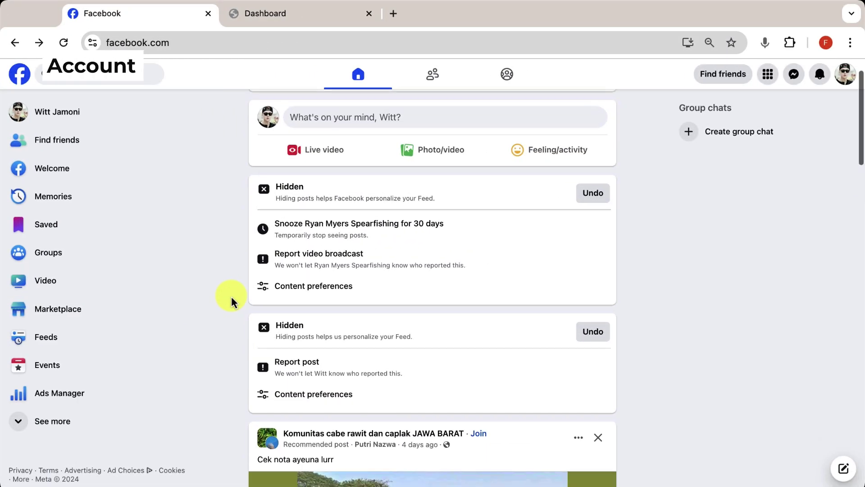
- Scroll the Ads Manager page and choose Create business portfolio
scroll(231, 296, up, 2)
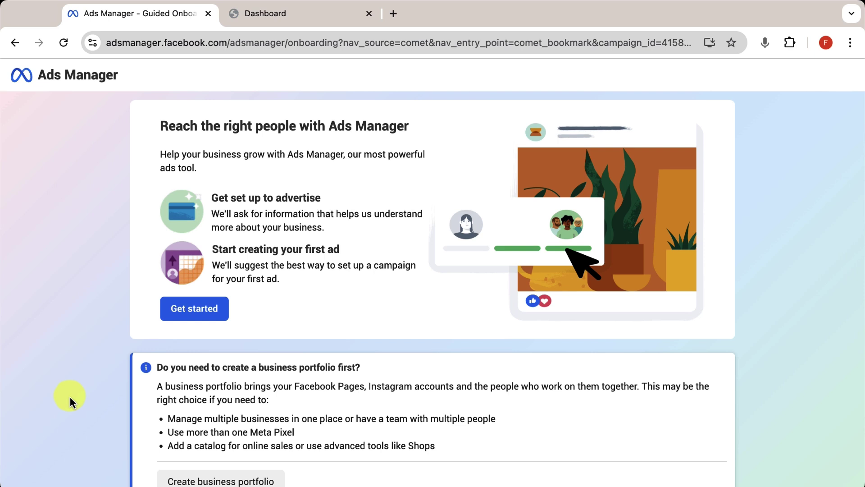
scroll(174, 405, down, 1)
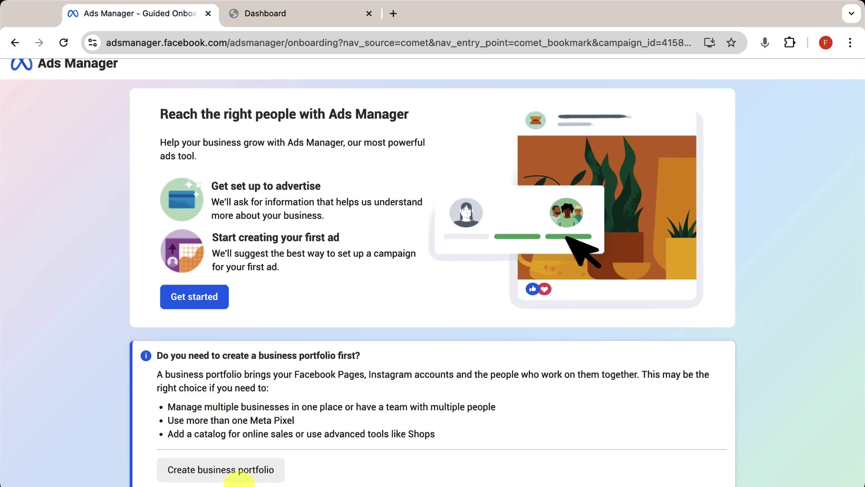
click(243, 469)
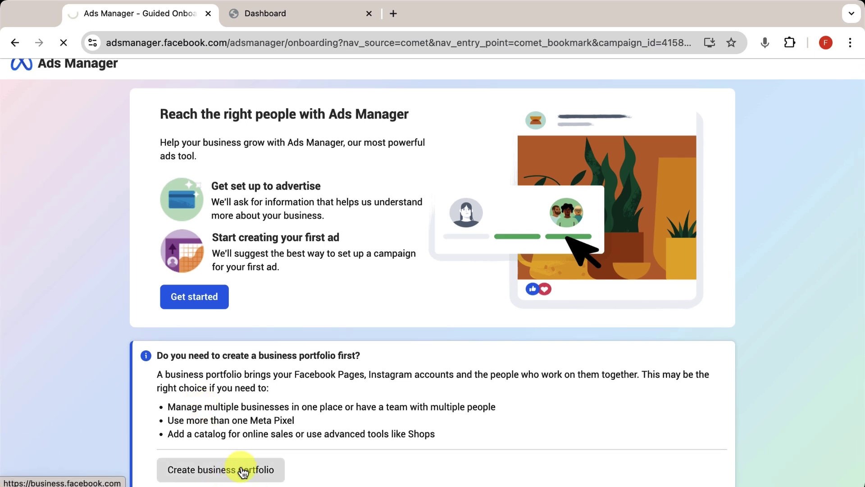
- Submit a new Travellife business portfolio with the owner's name and business email
scroll(241, 468, down, 3)
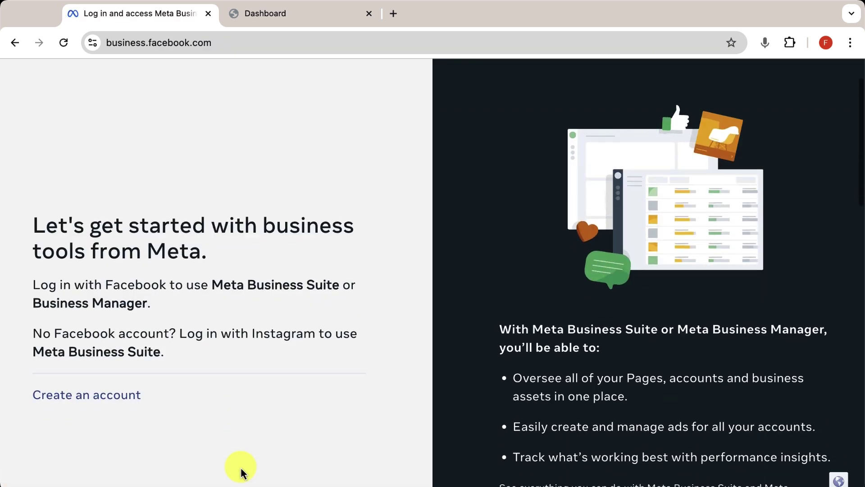
click(110, 360)
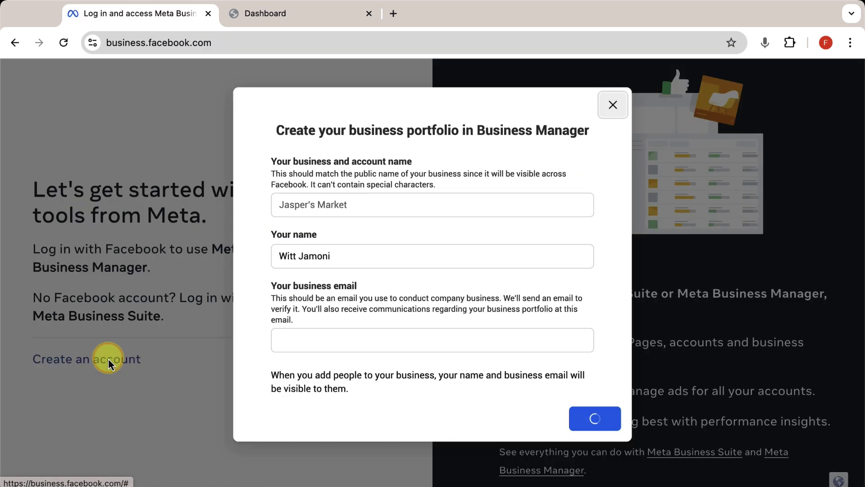
click(431, 205)
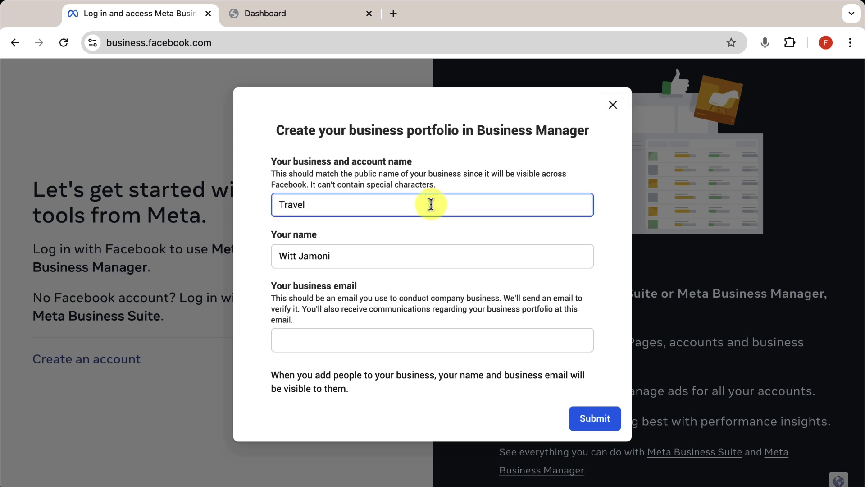
key(Tab)
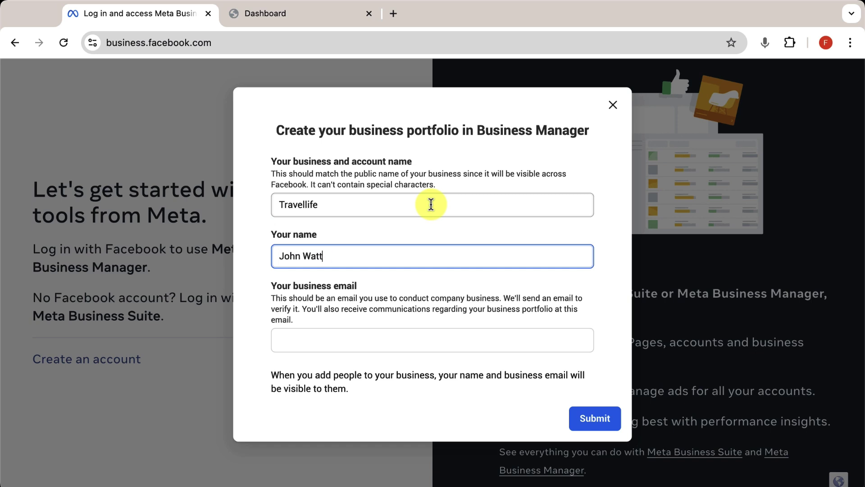
key(Tab)
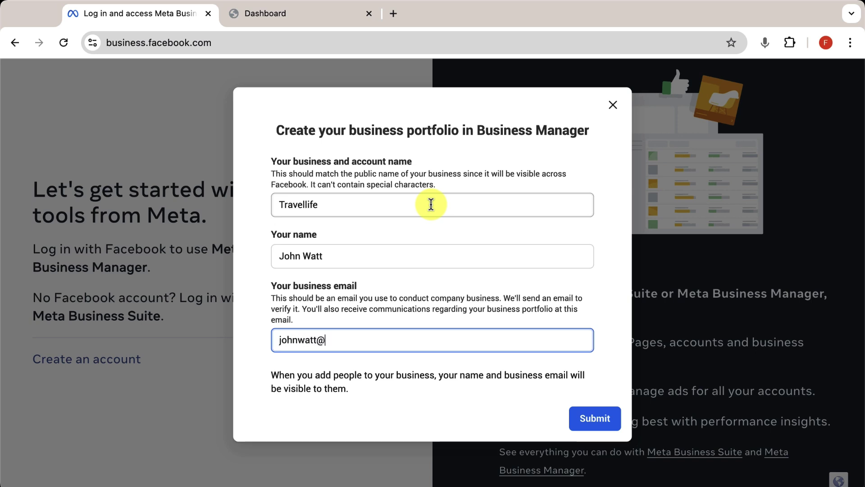
click(431, 204)
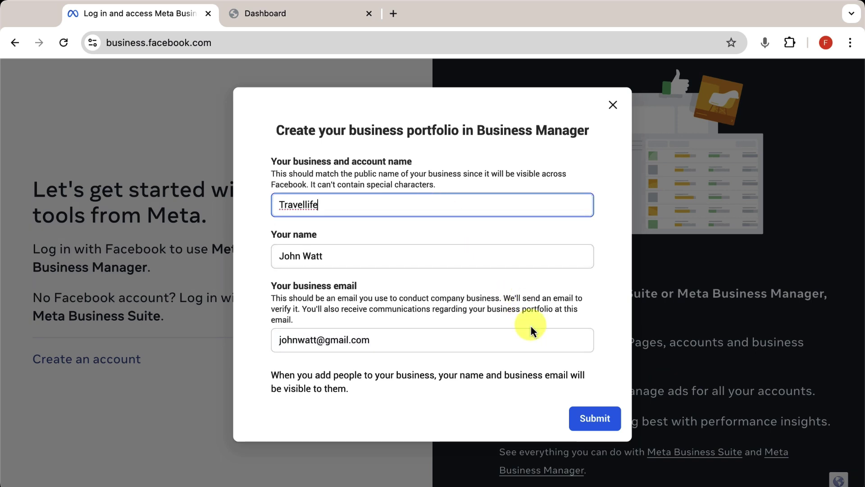
click(597, 417)
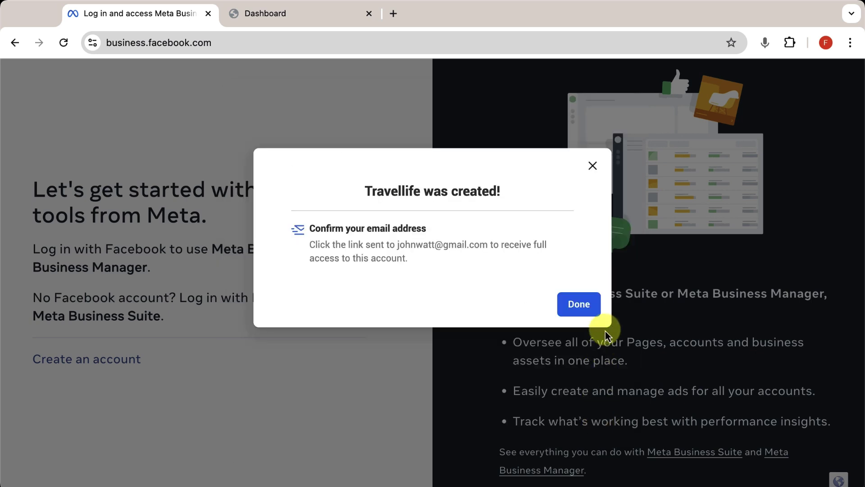
- Open the Travellife portfolio's business settings and show the full Meta tools menu
click(585, 305)
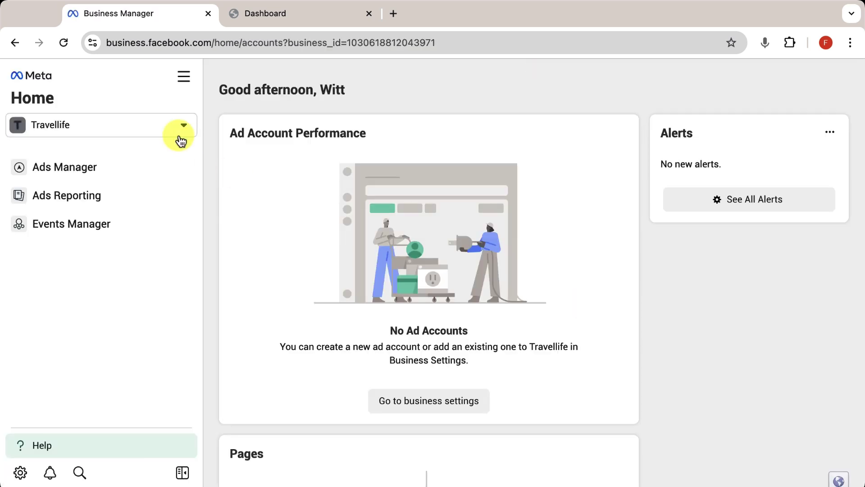
click(179, 130)
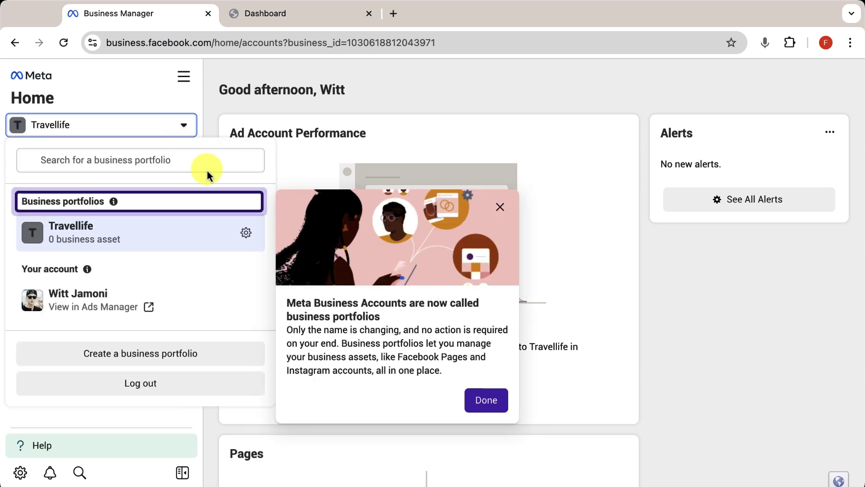
click(246, 234)
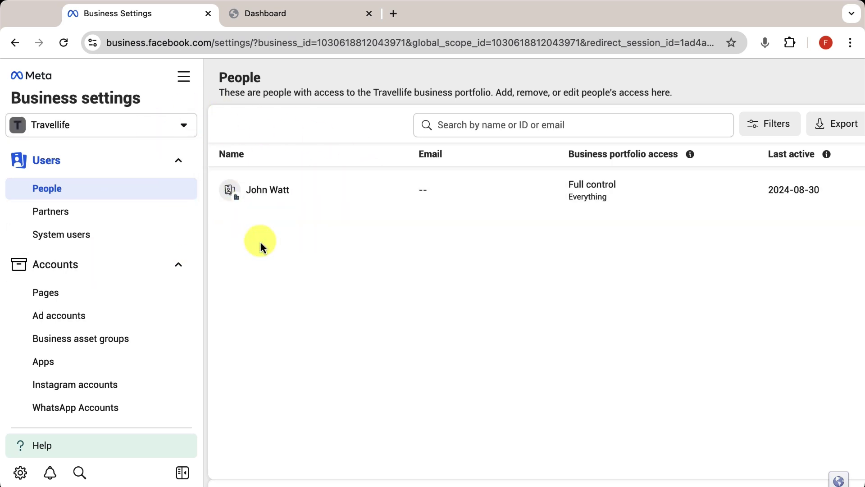
click(183, 77)
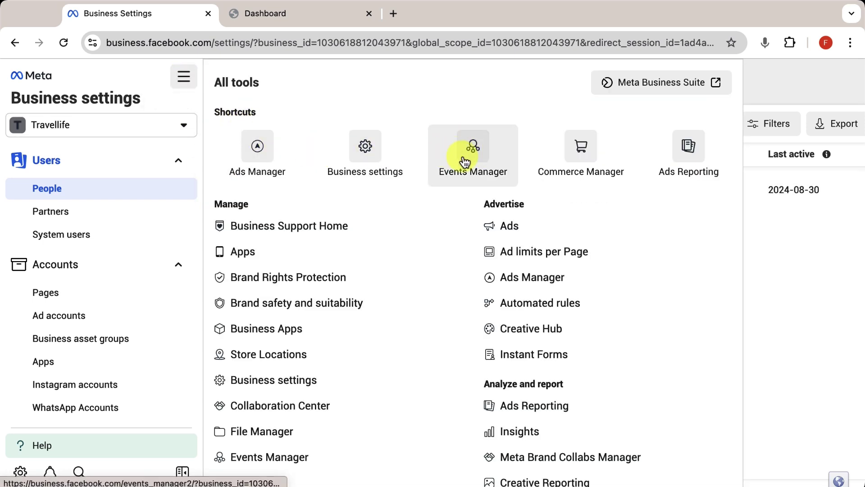
- In Events Manager, connect a Web data source as a dataset named Travellife
click(475, 145)
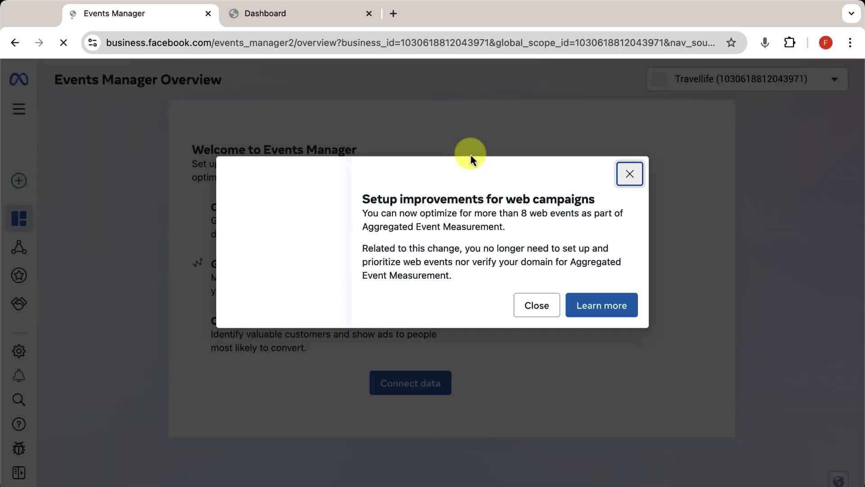
click(533, 383)
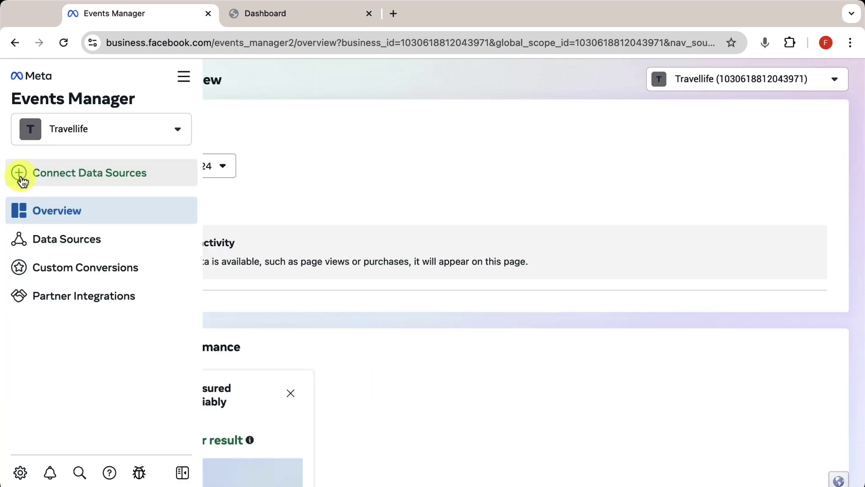
click(19, 181)
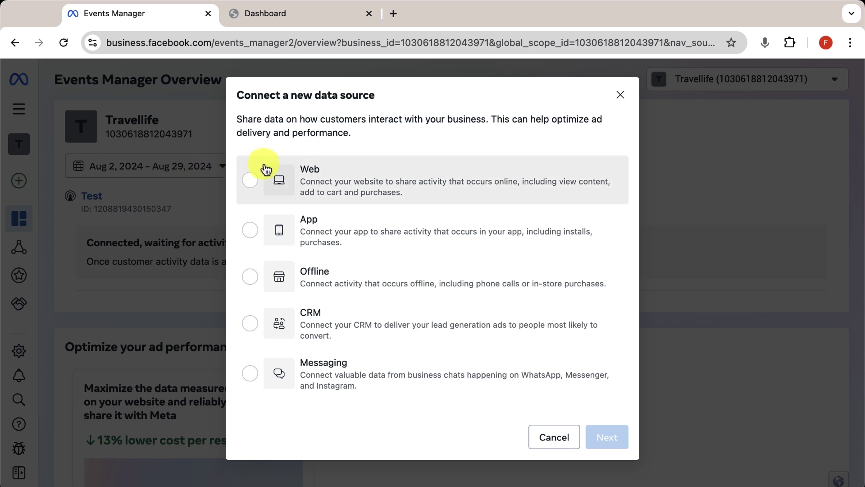
click(250, 186)
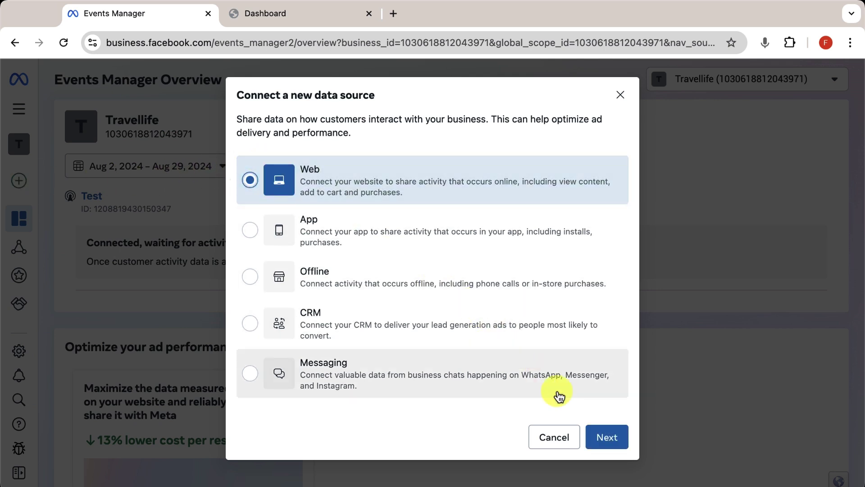
click(607, 437)
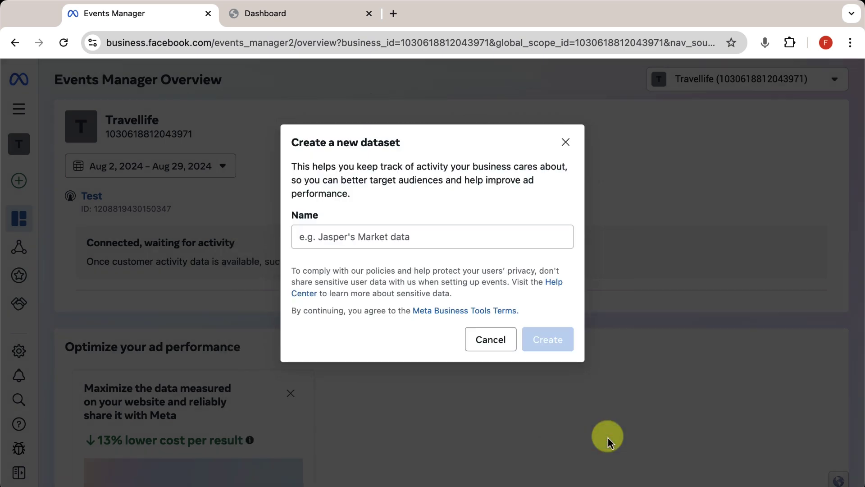
click(543, 239)
text(Travellife)
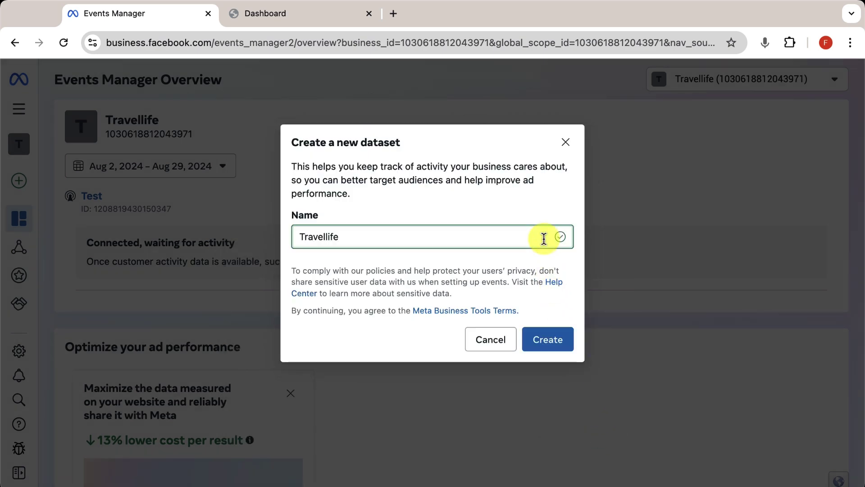
click(556, 344)
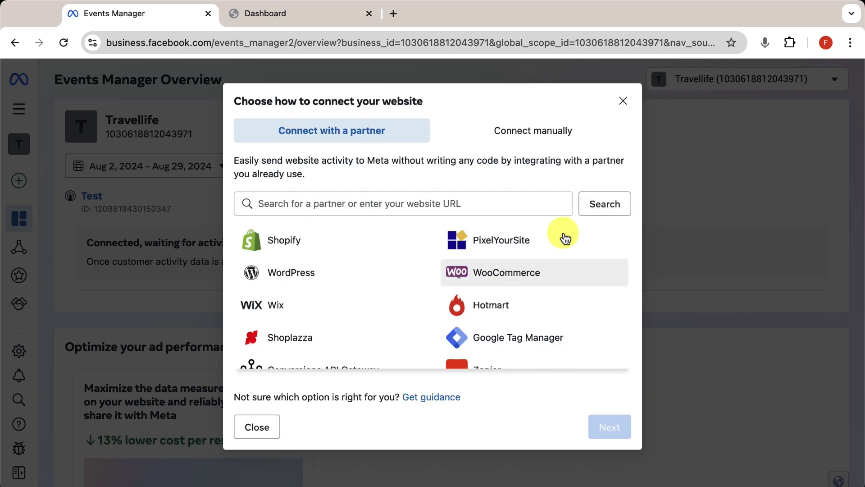
- Choose manual website connection, close the setup, and reload the overview to list Travellife
click(554, 138)
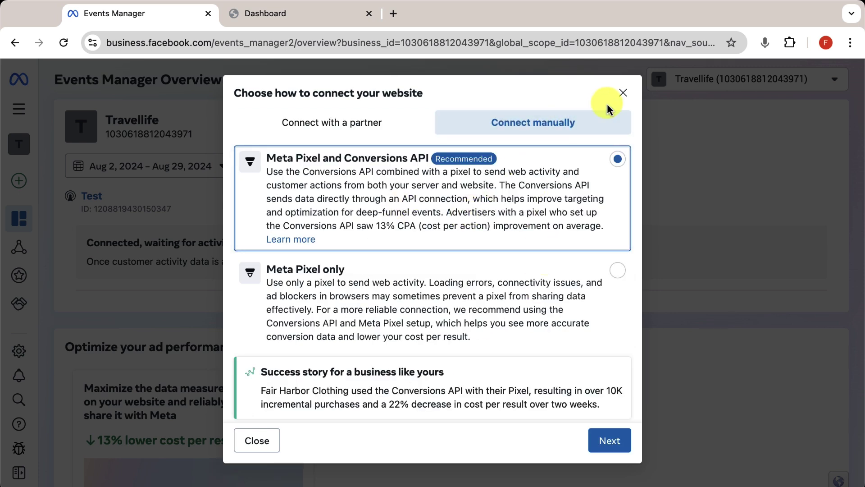
click(623, 94)
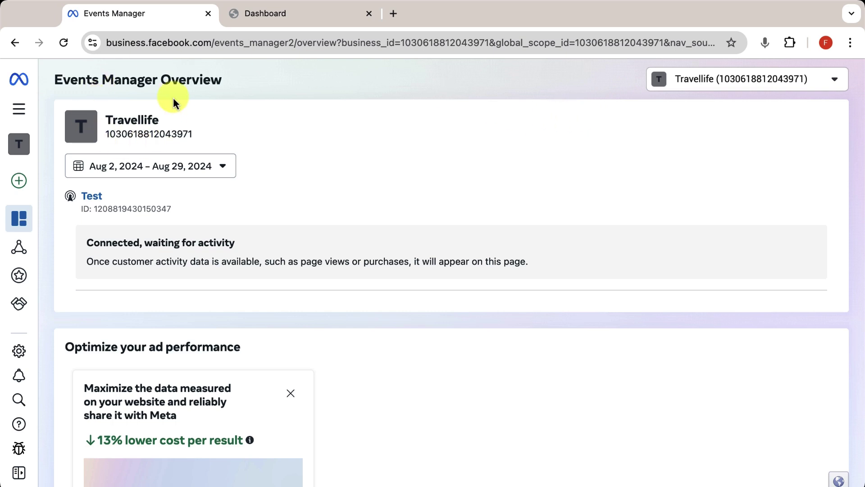
click(65, 43)
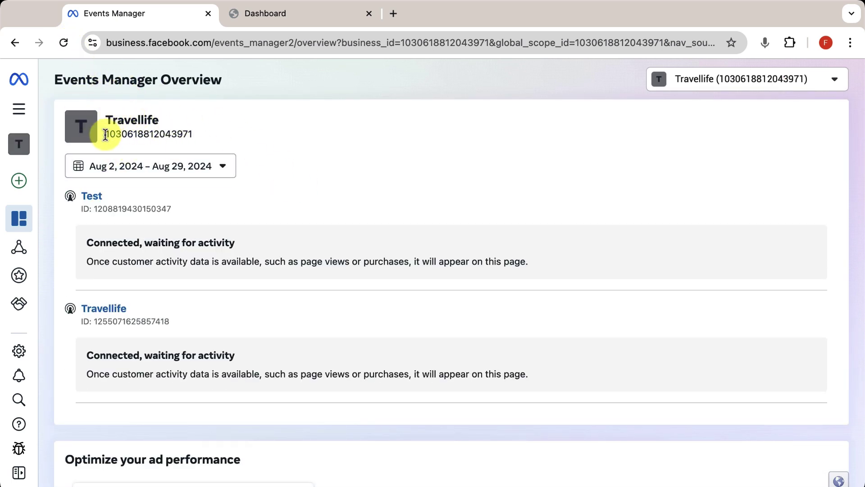
- In the store dashboard's Apps page, search for the pixel app
click(286, 14)
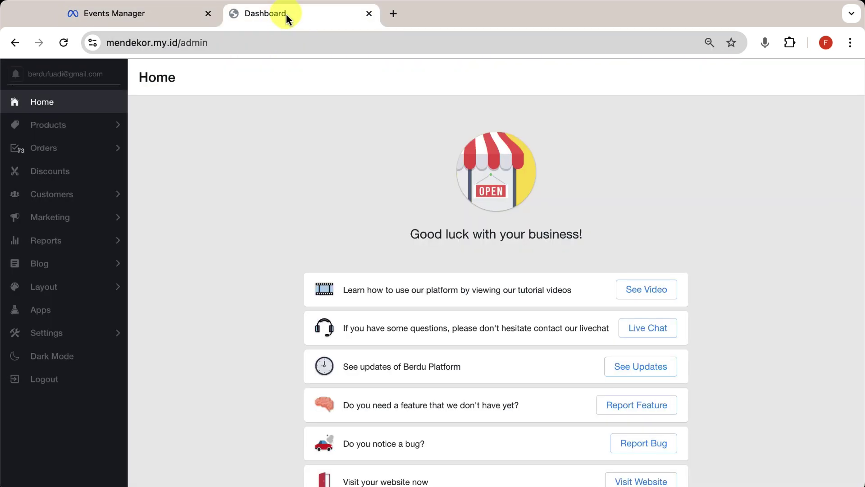
click(72, 310)
click(265, 77)
text(pl)
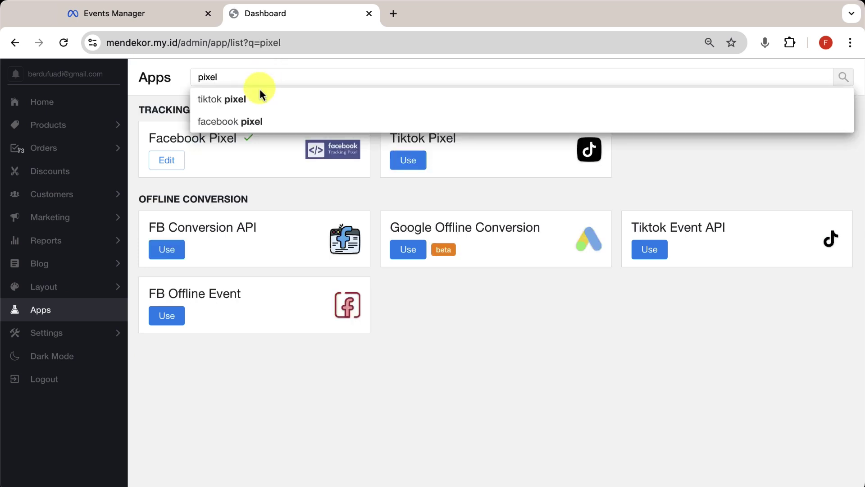
- Add a new Facebook Pixel entry and copy the Travellife dataset ID from Events Manager
click(173, 156)
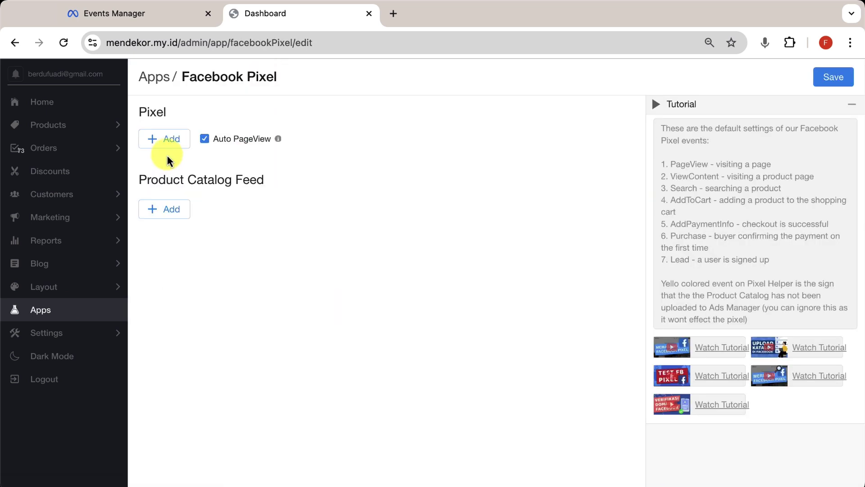
click(164, 141)
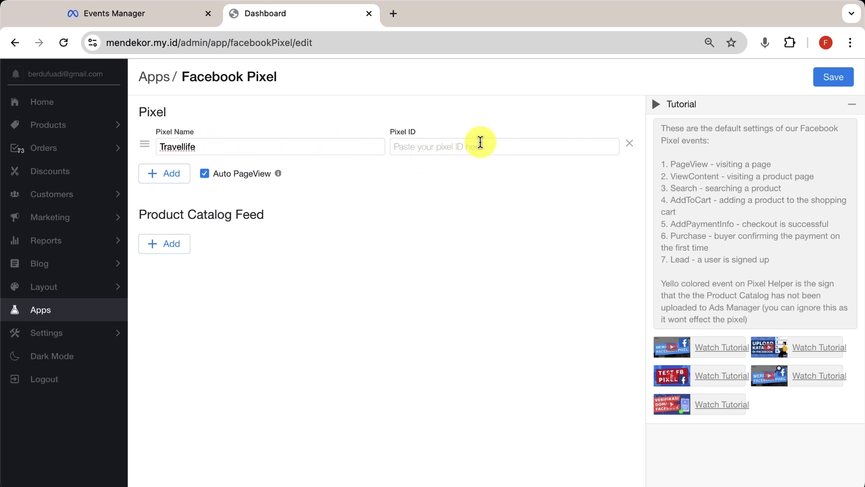
click(169, 18)
drag(106, 135, 195, 136)
right_click(174, 132)
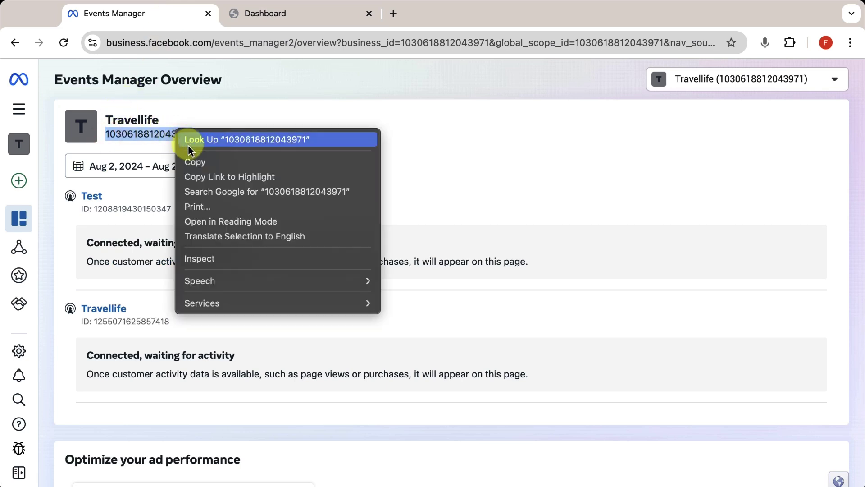
click(194, 159)
- Paste the dataset ID into Pixel ID and save the Facebook Pixel settings
click(299, 13)
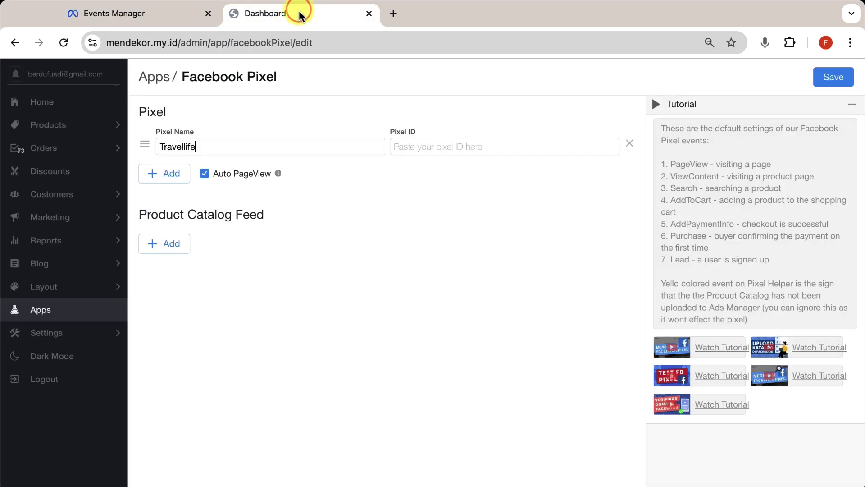
right_click(410, 146)
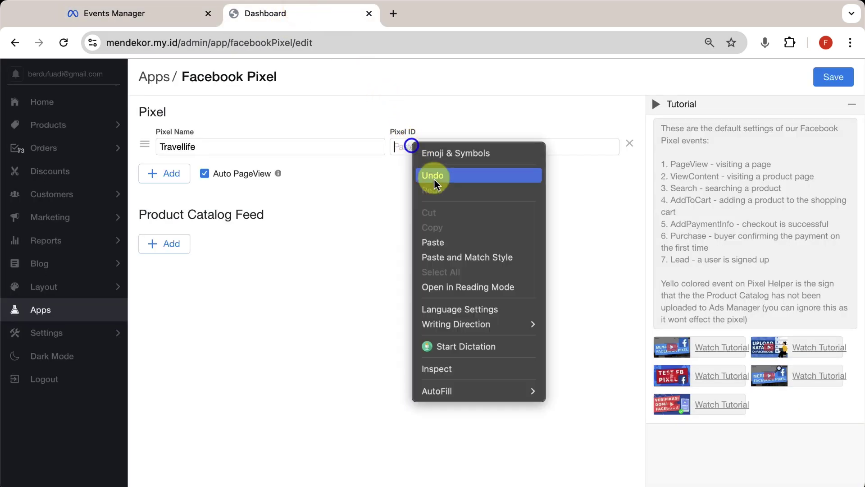
click(456, 244)
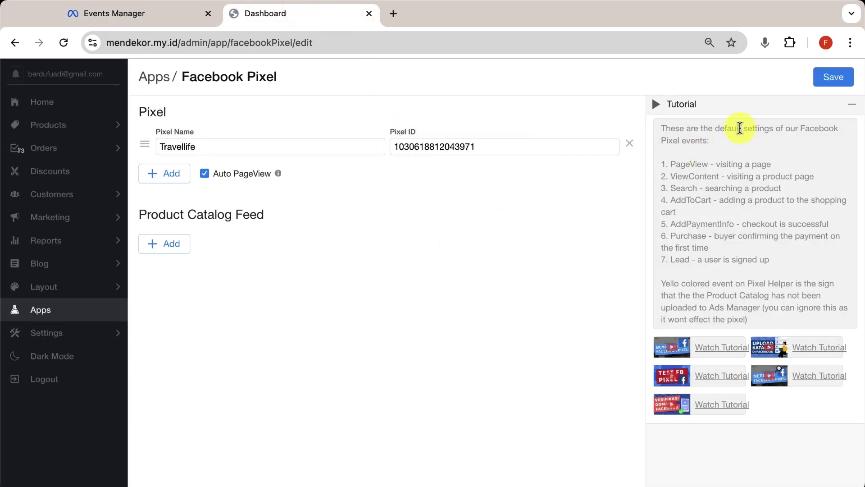
click(833, 79)
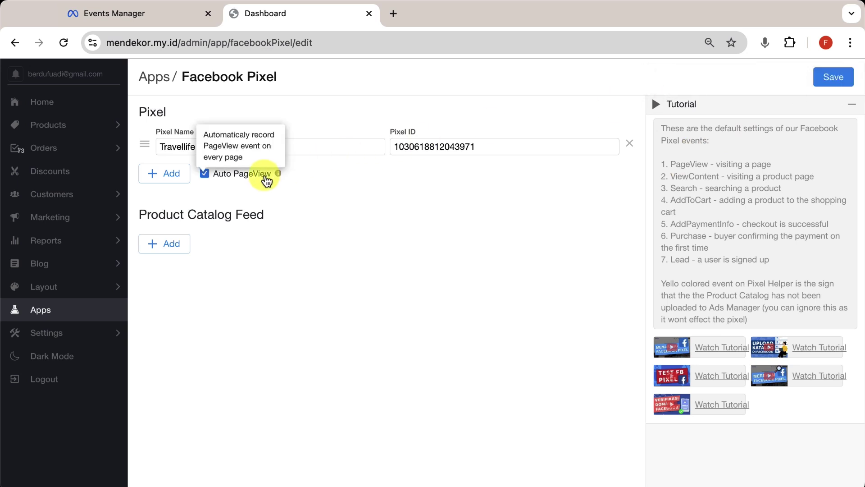
- Add a second test pixel entry, then remove the empty entry again
click(177, 176)
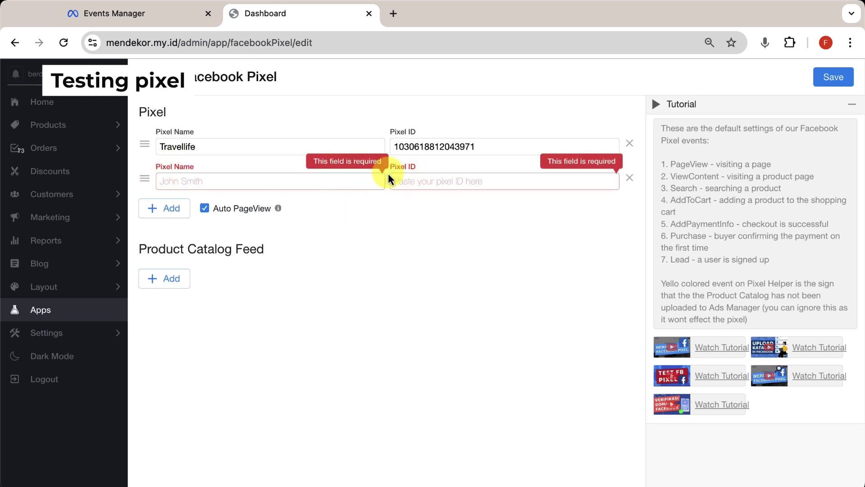
click(630, 178)
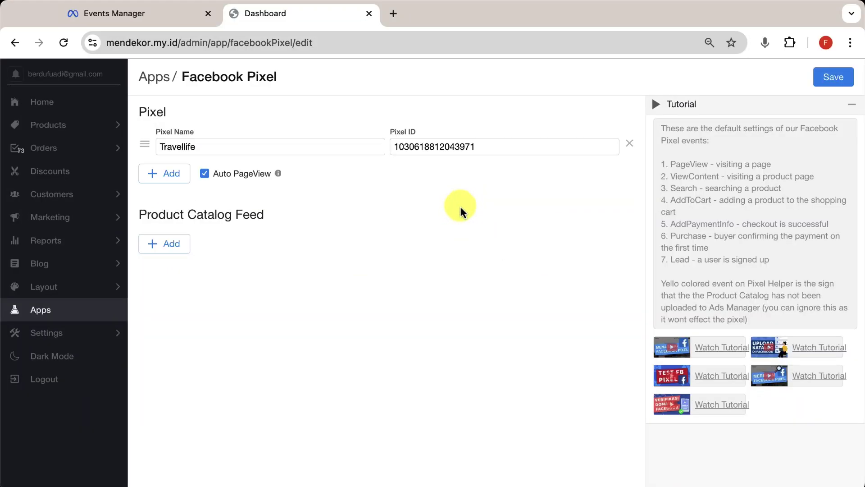
click(851, 43)
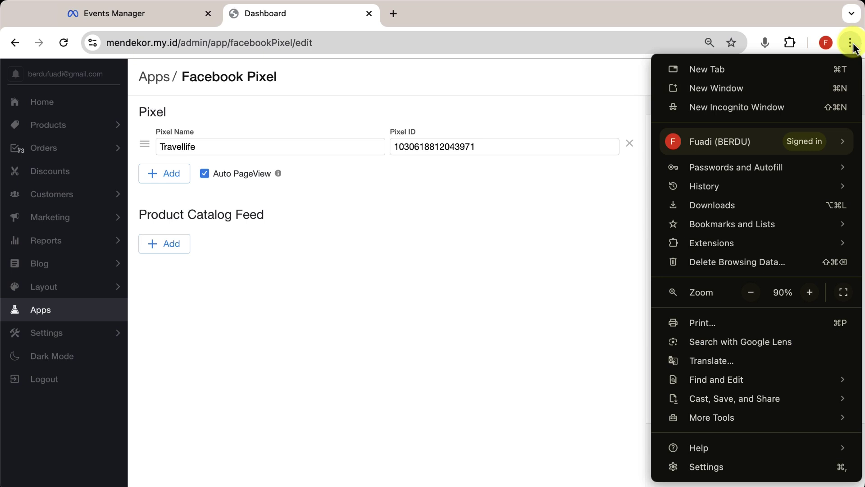
- Go through Chrome settings to the Extensions page and the Chrome Web Store
click(733, 465)
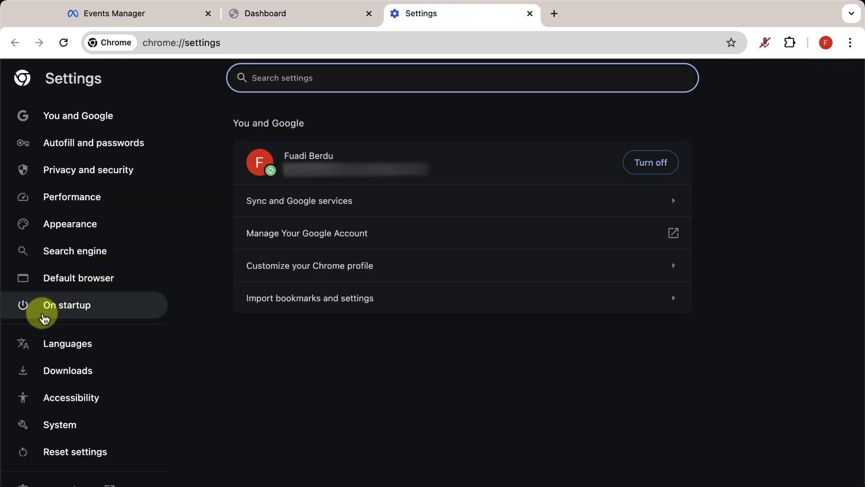
scroll(43, 315, down, 2)
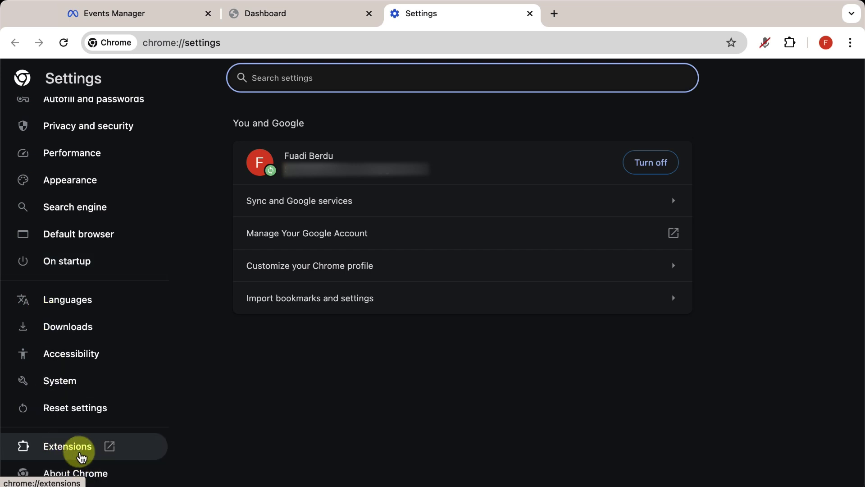
click(79, 451)
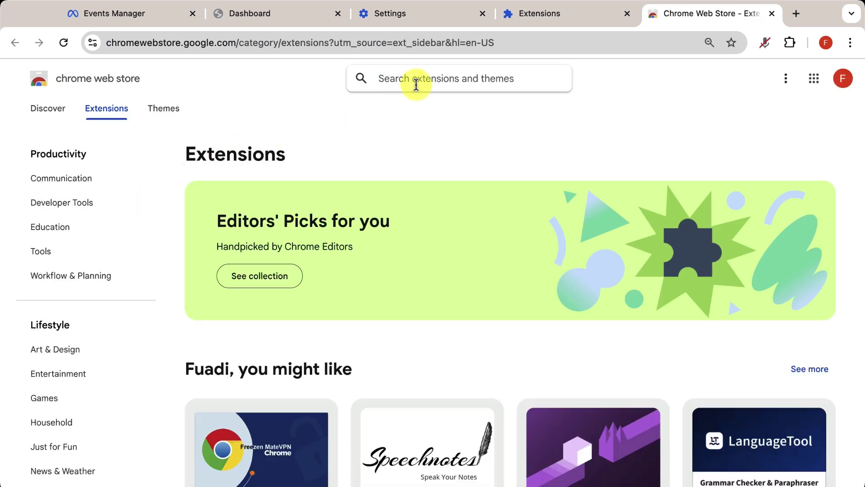
- Search 'meta', add Meta Pixel Helper to Chrome, and view its page report
text(meta)
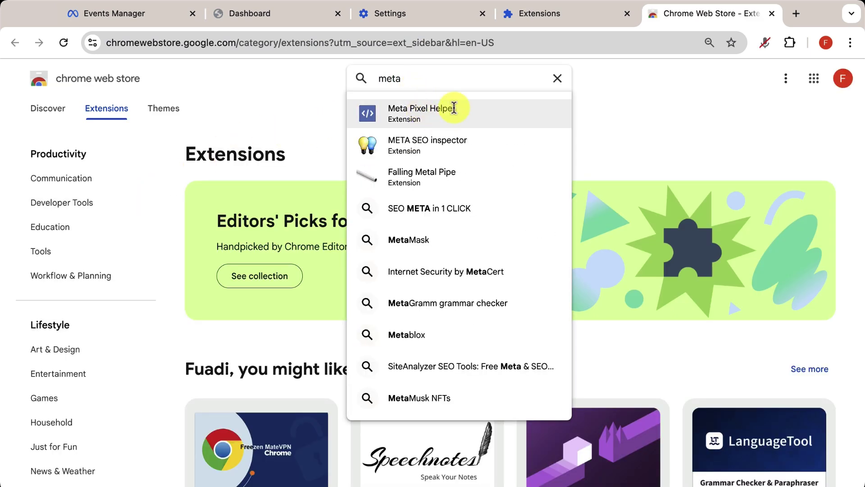
click(451, 120)
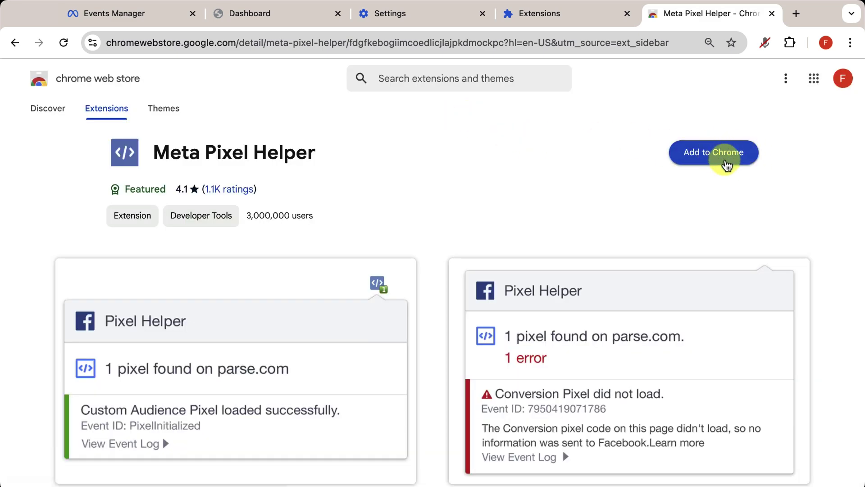
click(730, 144)
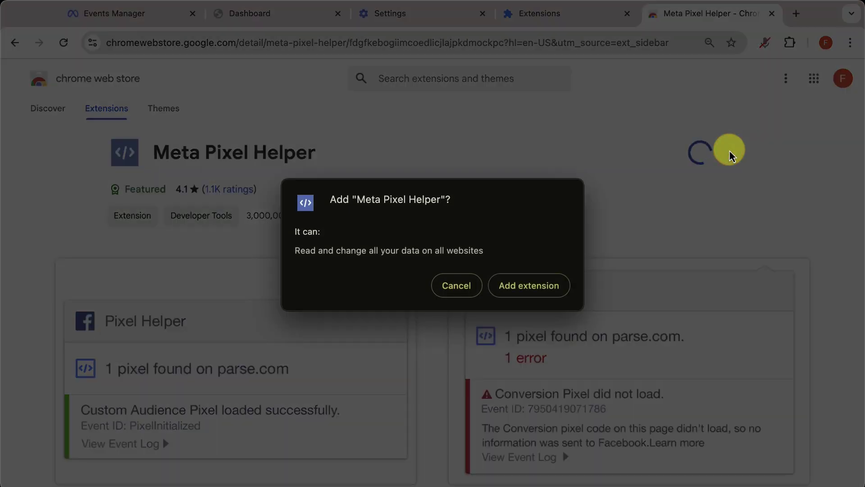
click(546, 287)
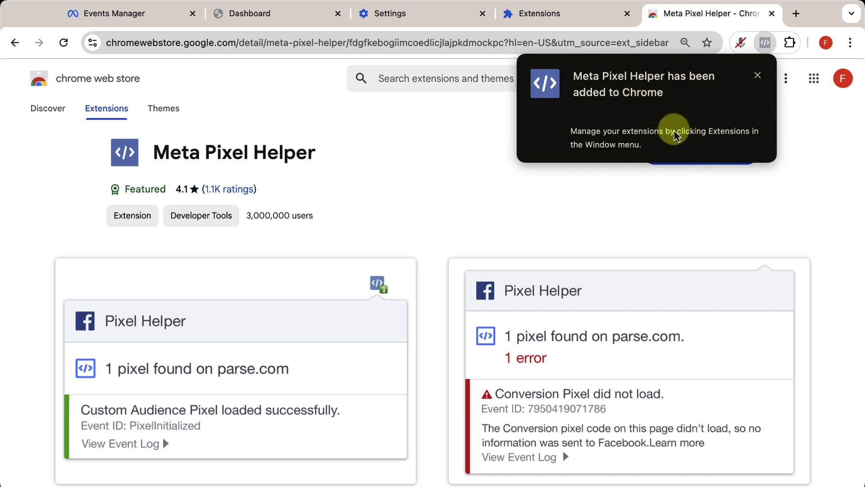
click(758, 75)
click(766, 43)
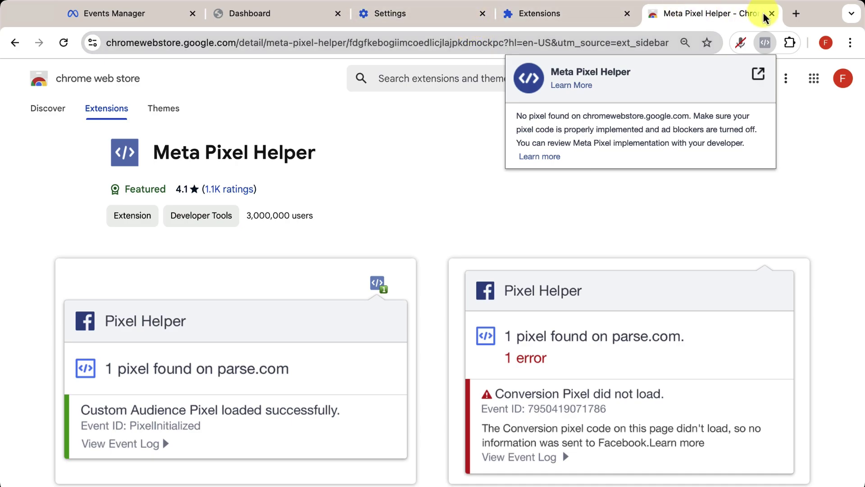
- Load mendekor.my.id in a new tab and check Pixel Helper detects the PageView event
click(795, 14)
text(mendekor.my.id)
key(Return)
scroll(678, 234, down, 10)
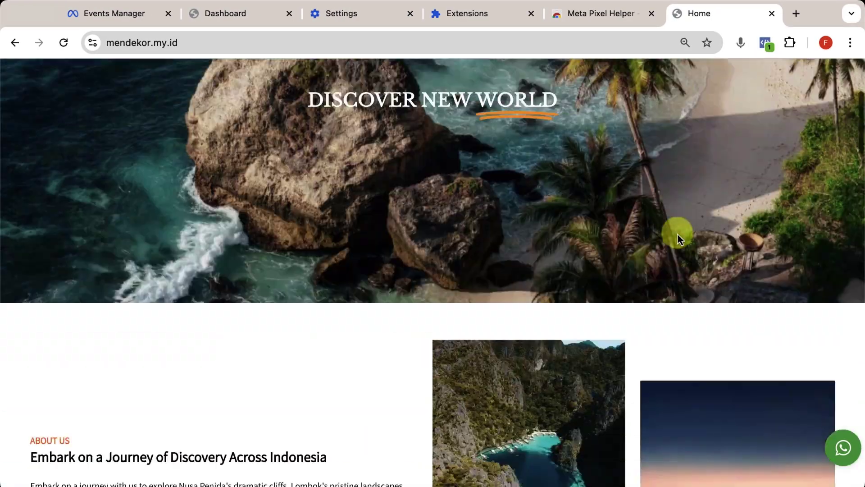
scroll(678, 234, down, 5)
scroll(678, 234, up, 15)
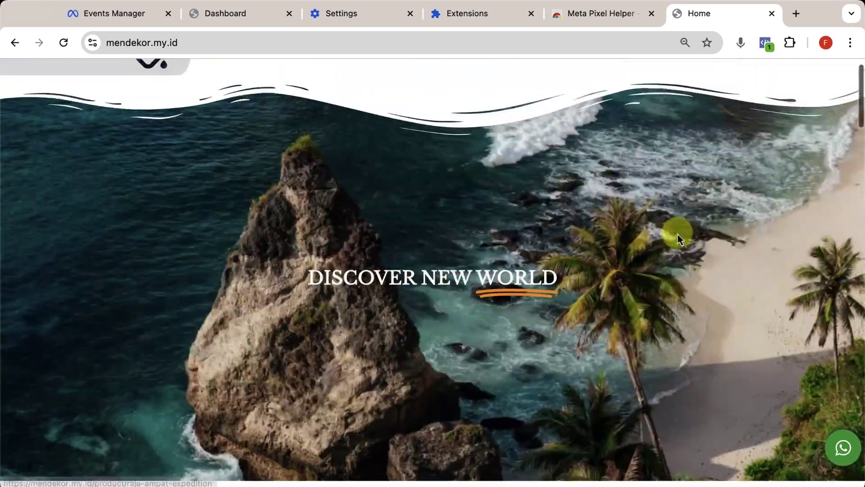
click(763, 41)
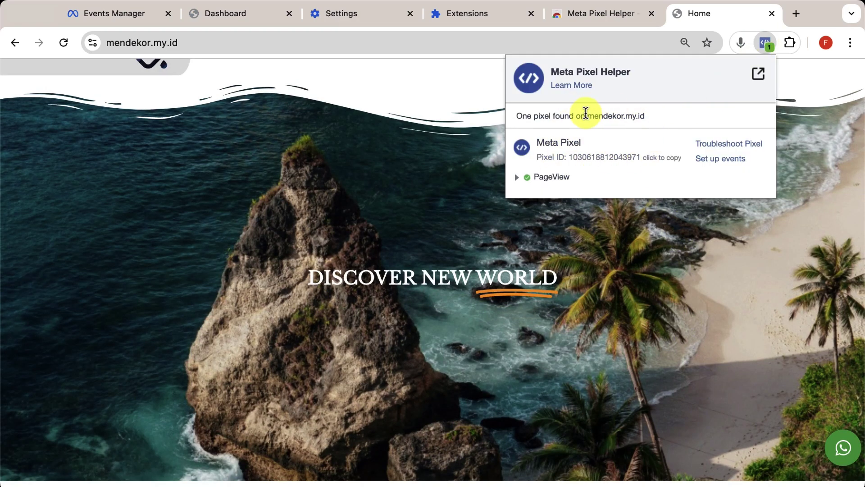
click(518, 179)
click(466, 181)
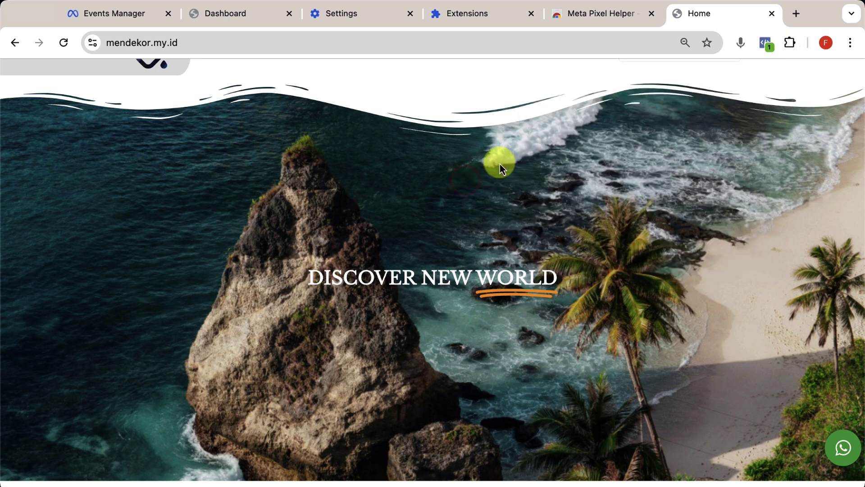
- Search the storefront for 'mentawai' and verify the Search event's mentawai search_string
scroll(599, 136, up, 2)
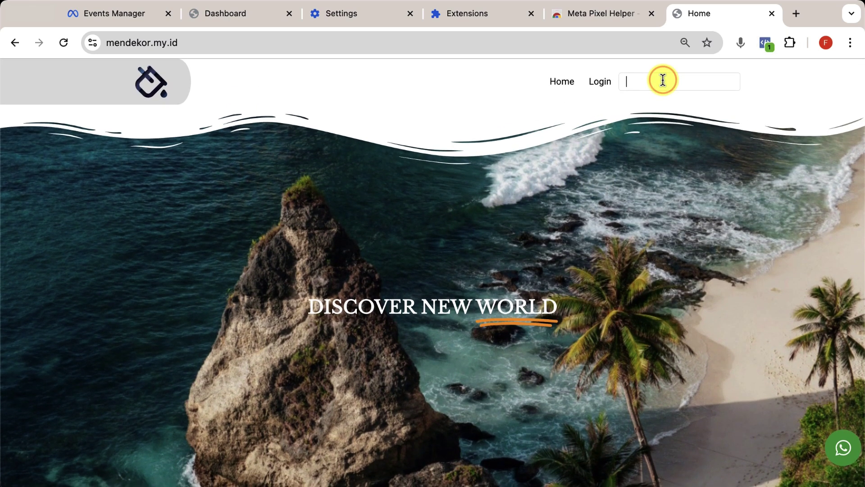
click(663, 80)
text(mentawai)
key(Return)
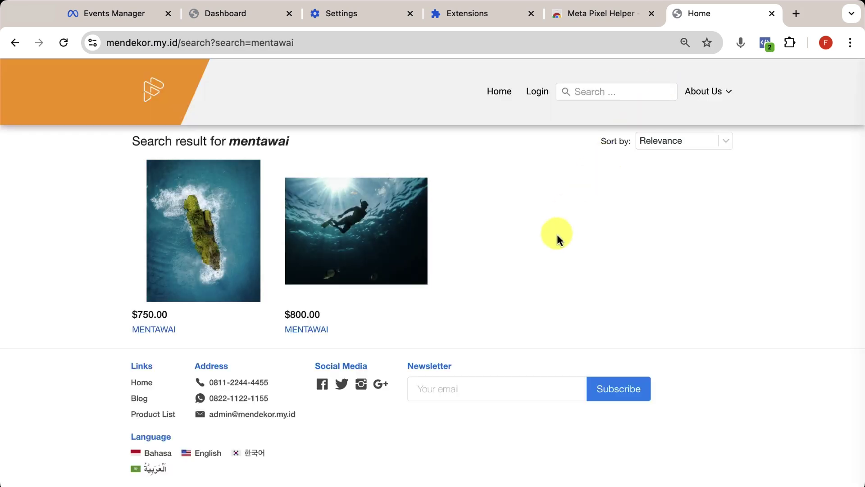
scroll(557, 234, down, 1)
scroll(557, 233, up, 1)
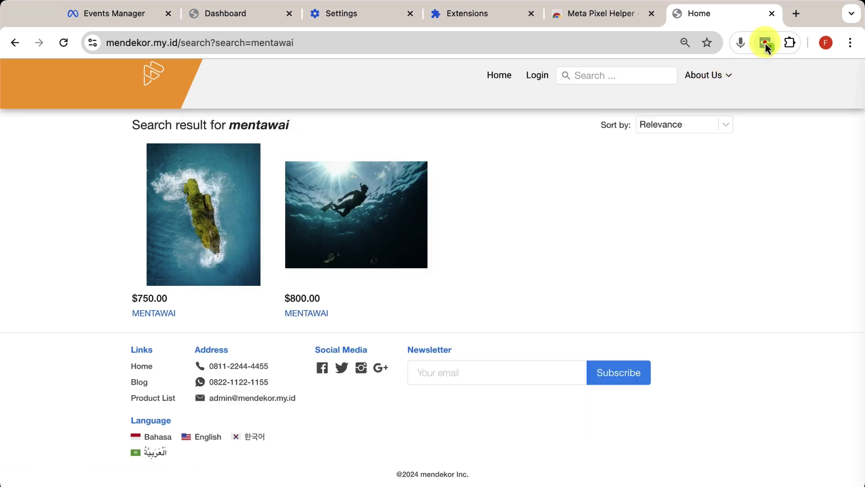
click(764, 43)
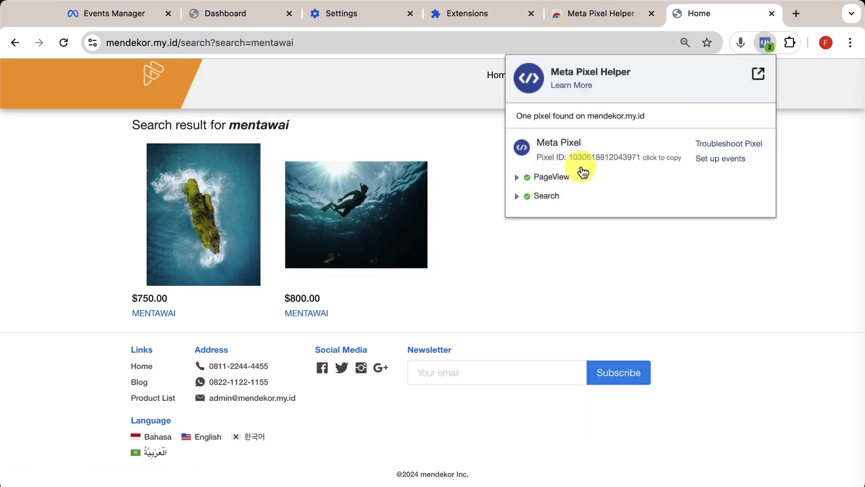
click(525, 197)
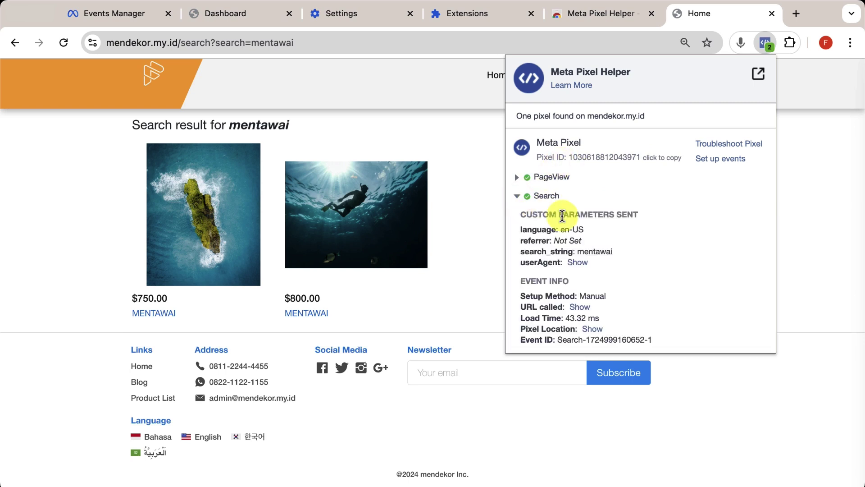
double_click(601, 249)
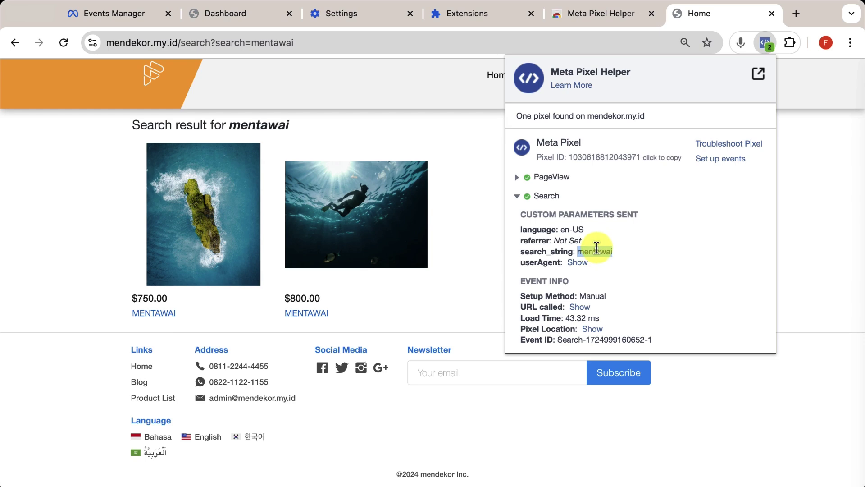
click(264, 15)
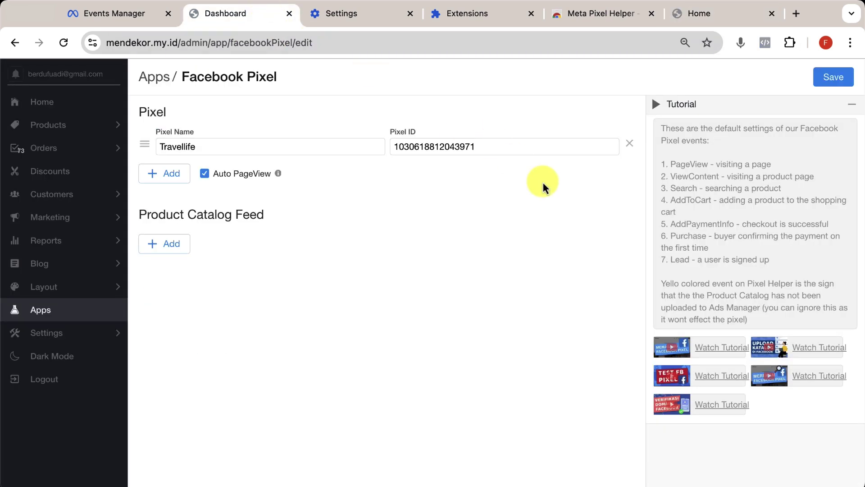